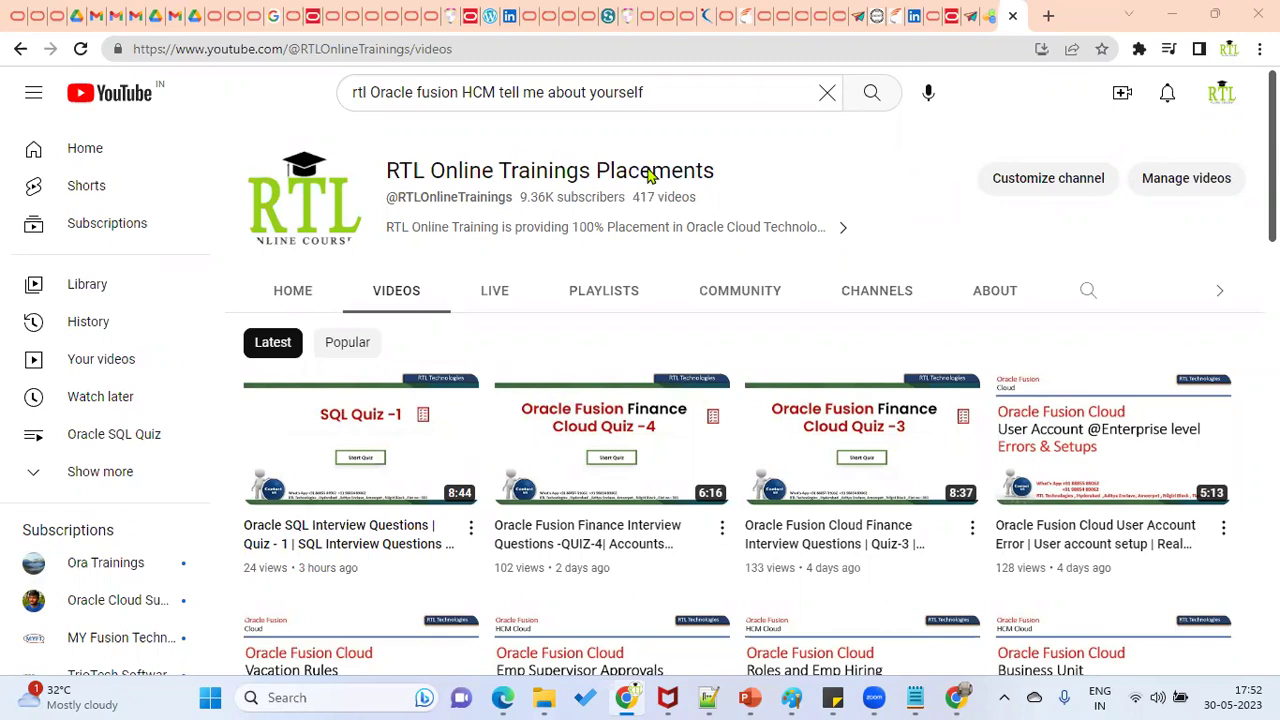
Step: In the profile note, append 'HCM' so line 1 reads 'Oracle Fusion Cloud HCM'
{"action": "left_click", "coordinate": [708, 697]}
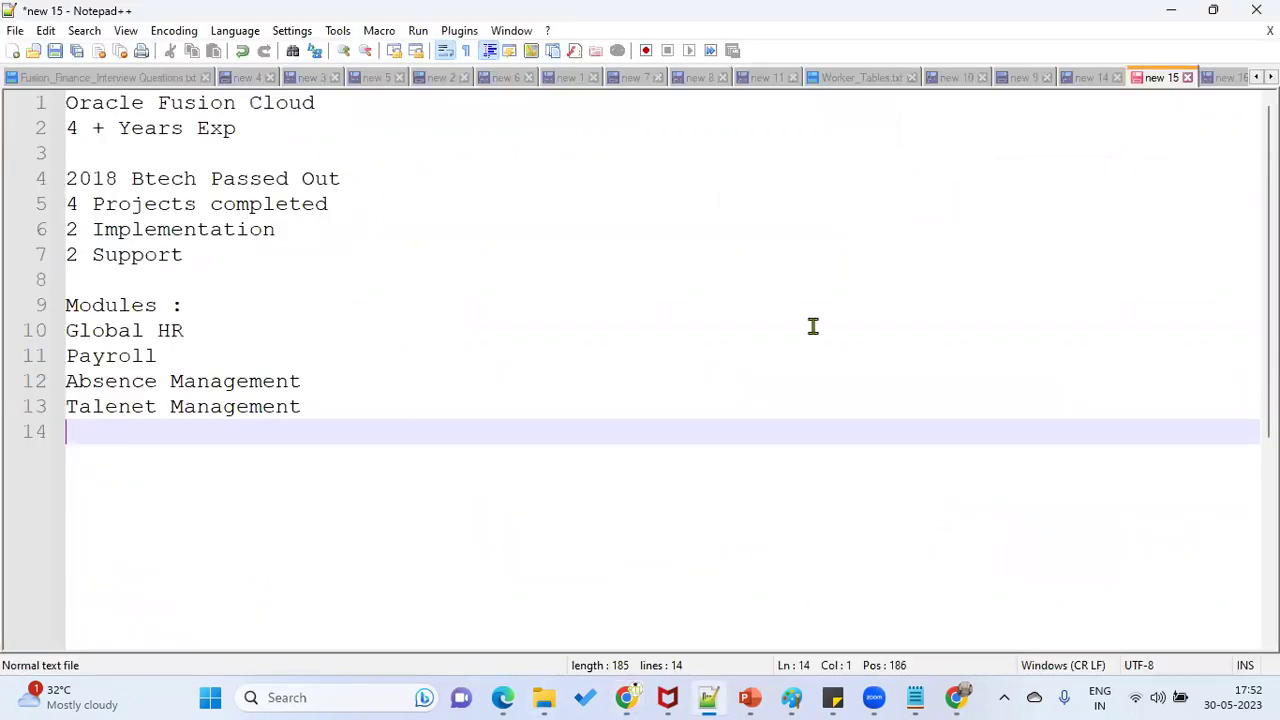
{"action": "left_click", "coordinate": [425, 110]}
{"action": "type", "text": "HCM"}
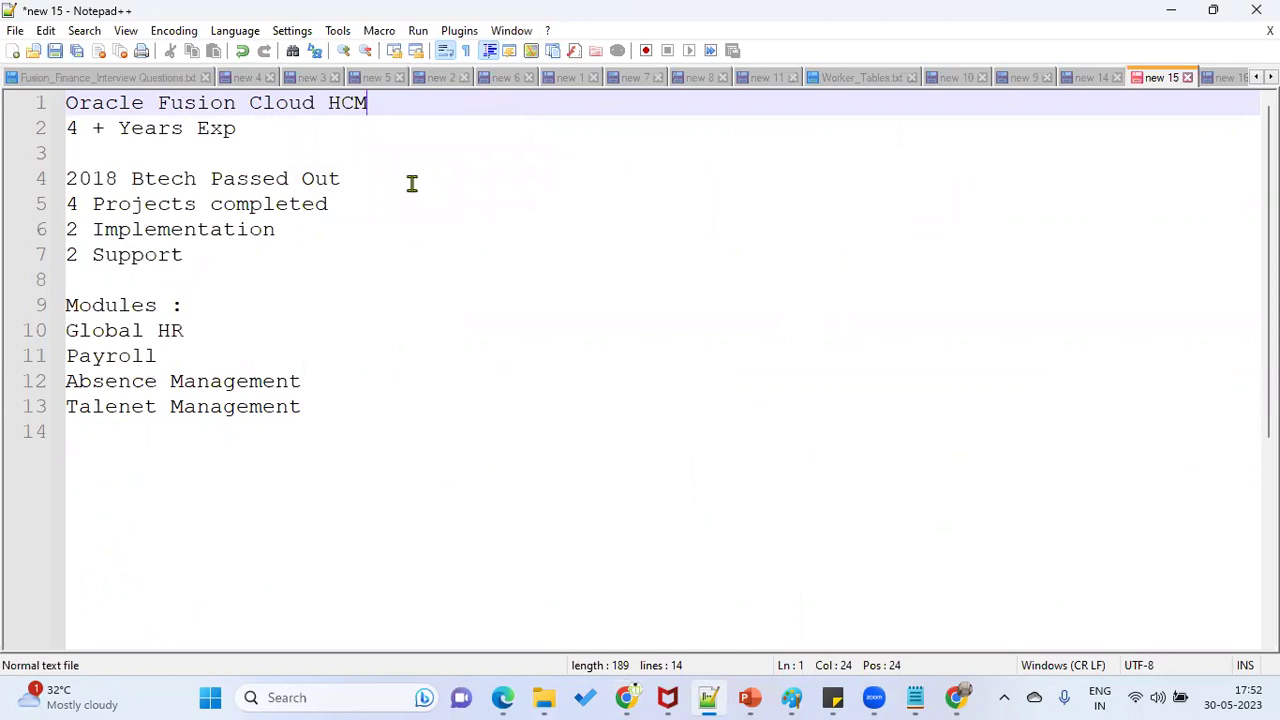
Step: Highlight the graduation, module, experience, title and project lines in turn to review them
{"action": "left_click_drag", "start_coordinate": [345, 178], "coordinate": [11, 181]}
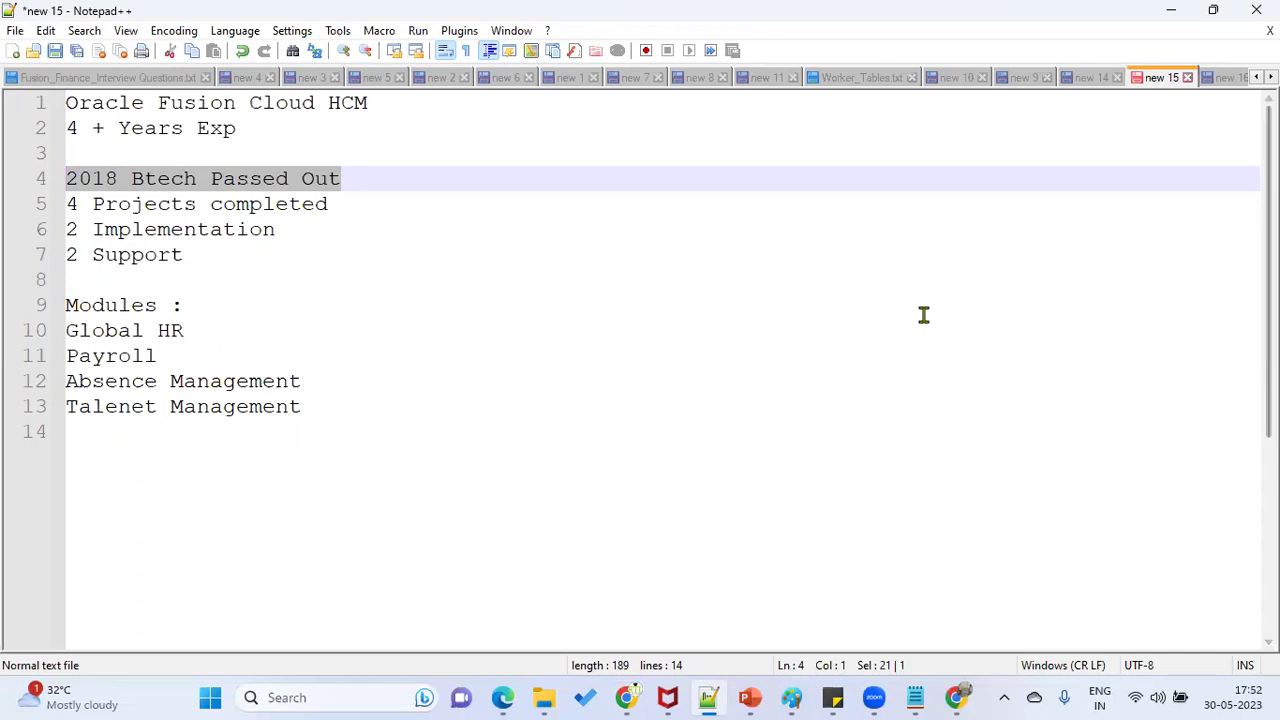
{"action": "left_click_drag", "start_coordinate": [317, 409], "coordinate": [14, 308]}
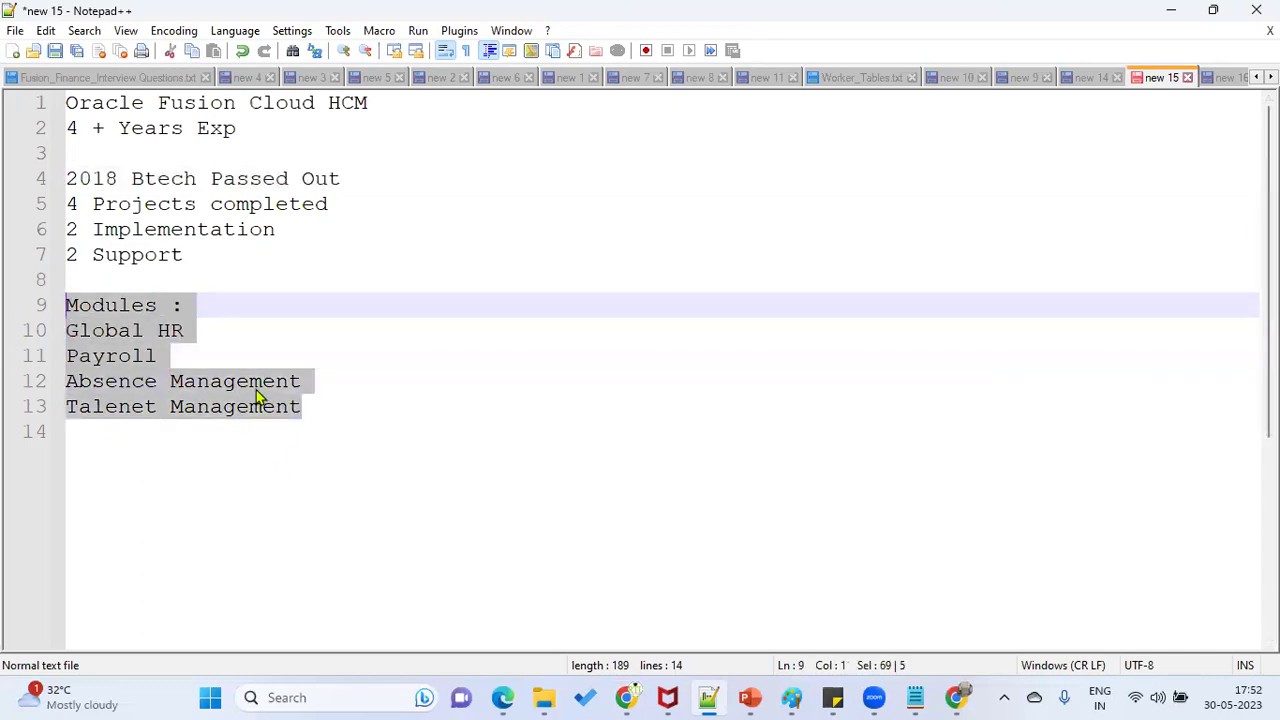
{"action": "left_click_drag", "start_coordinate": [262, 132], "coordinate": [18, 124]}
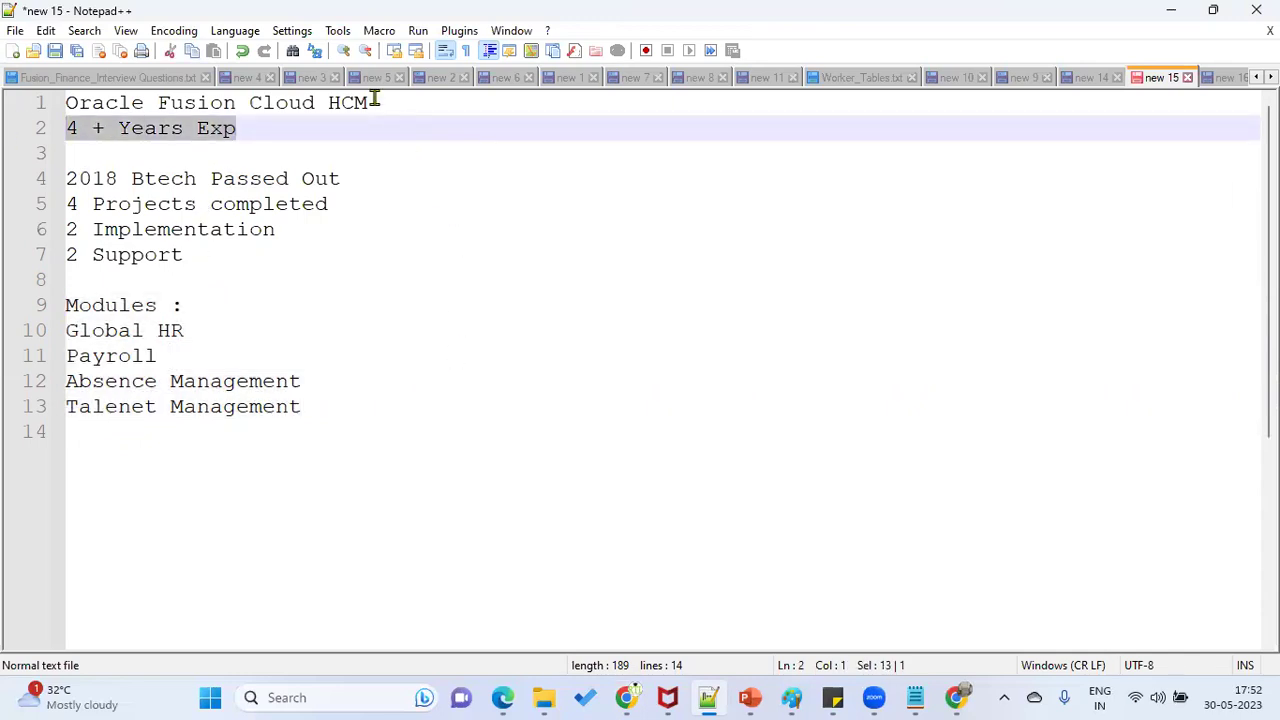
{"action": "left_click_drag", "start_coordinate": [372, 100], "coordinate": [15, 102]}
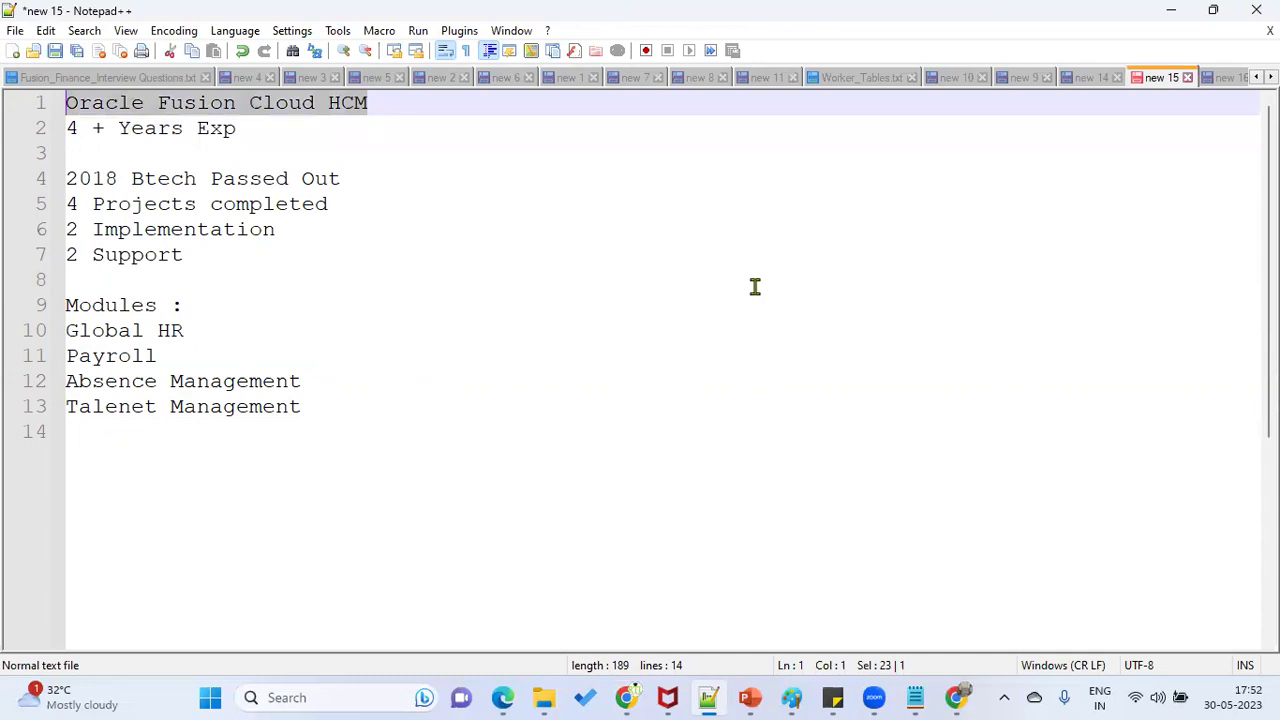
{"action": "left_click_drag", "start_coordinate": [343, 179], "coordinate": [22, 180]}
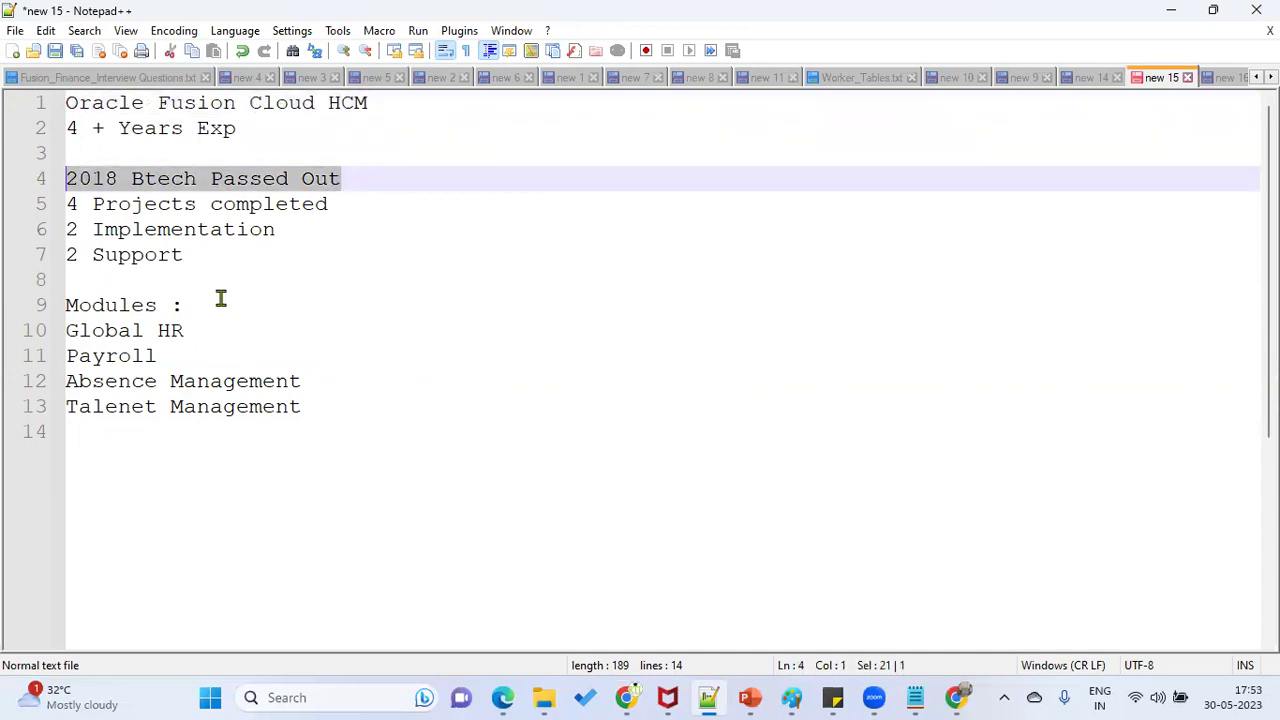
{"action": "left_click_drag", "start_coordinate": [182, 255], "coordinate": [14, 204]}
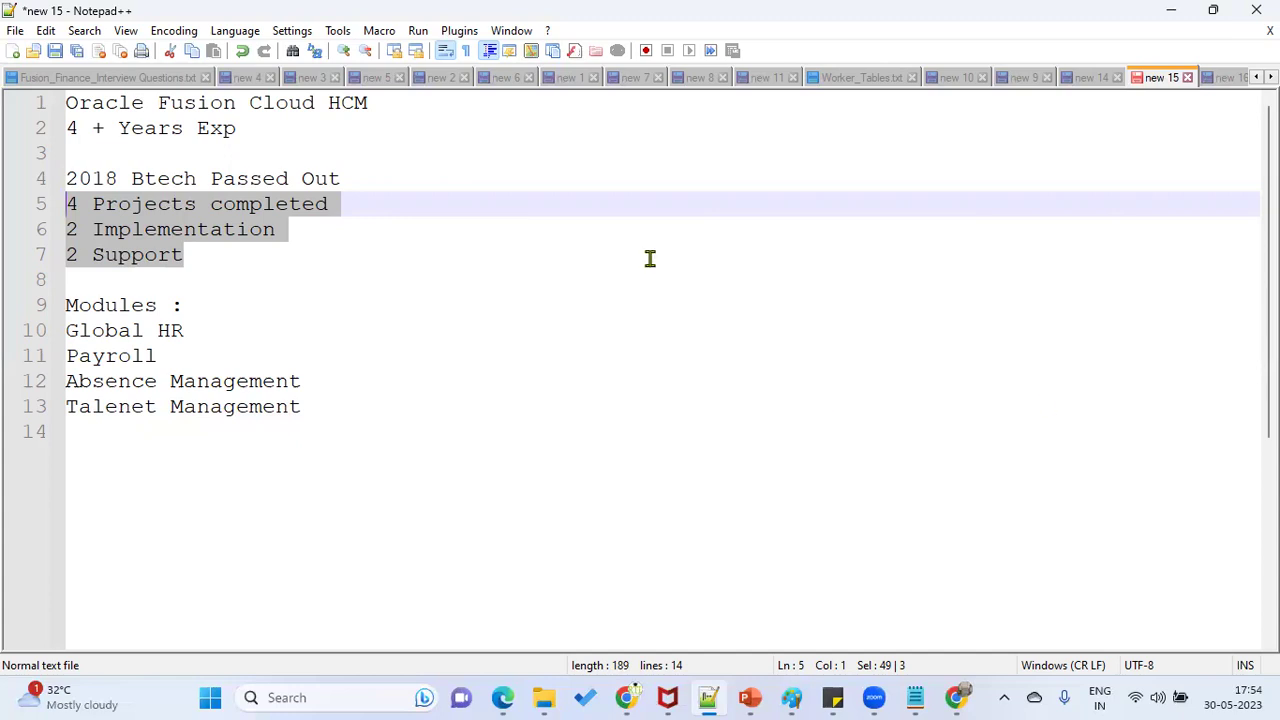
{"action": "left_click", "coordinate": [744, 338]}
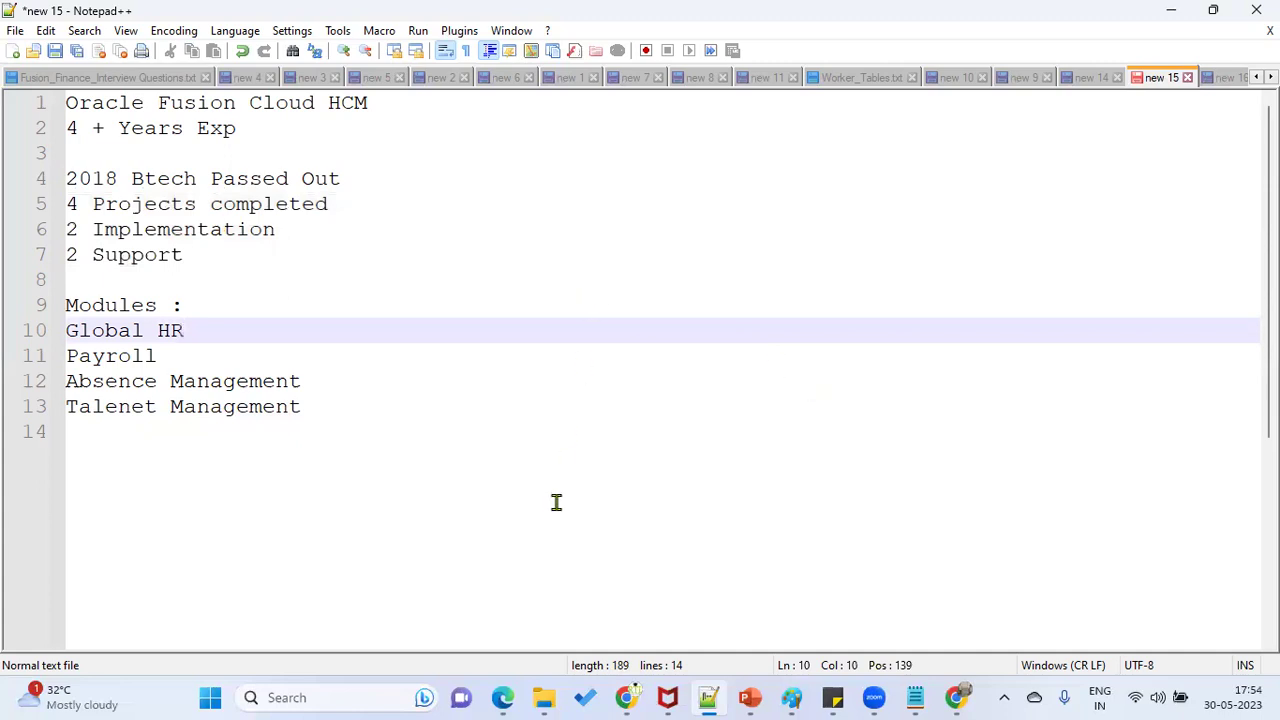
{"action": "left_click_drag", "start_coordinate": [369, 101], "coordinate": [23, 110]}
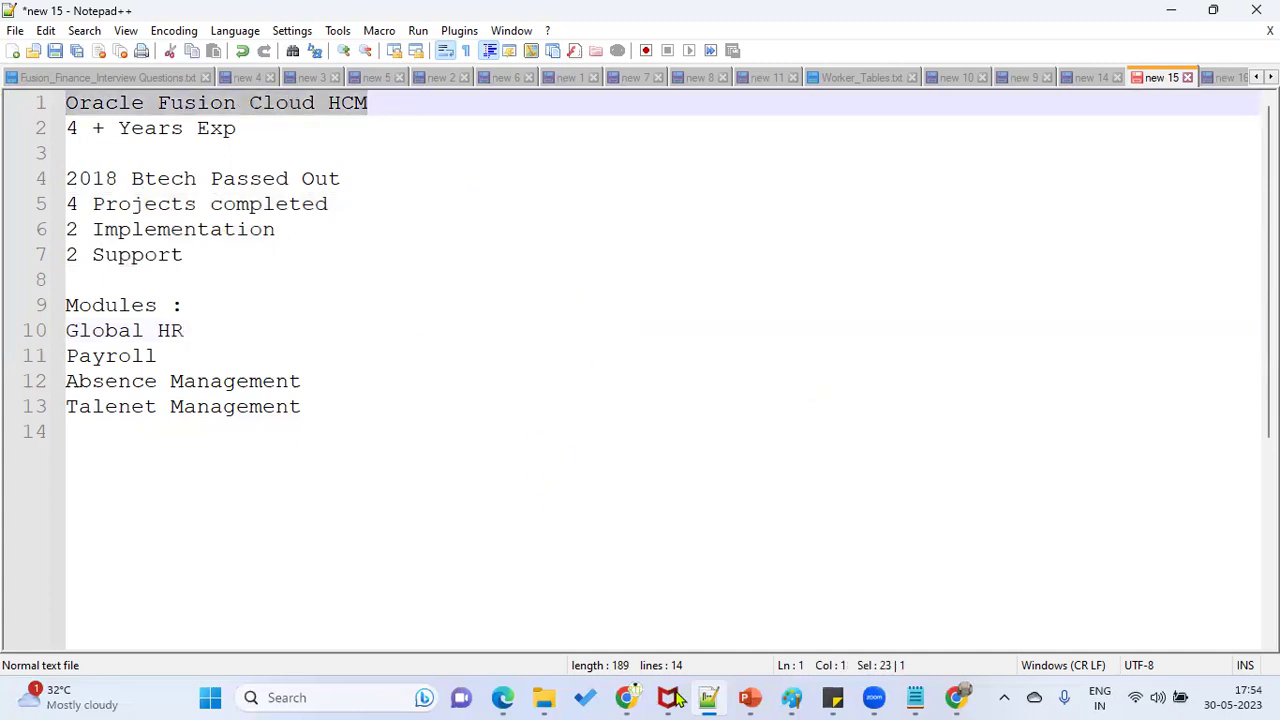
{"action": "left_click", "coordinate": [627, 697]}
{"action": "left_click", "coordinate": [627, 697]}
{"action": "left_click", "coordinate": [42, 184]}
{"action": "left_click", "coordinate": [44, 134]}
{"action": "left_click", "coordinate": [46, 104]}
{"action": "left_click", "coordinate": [48, 108]}
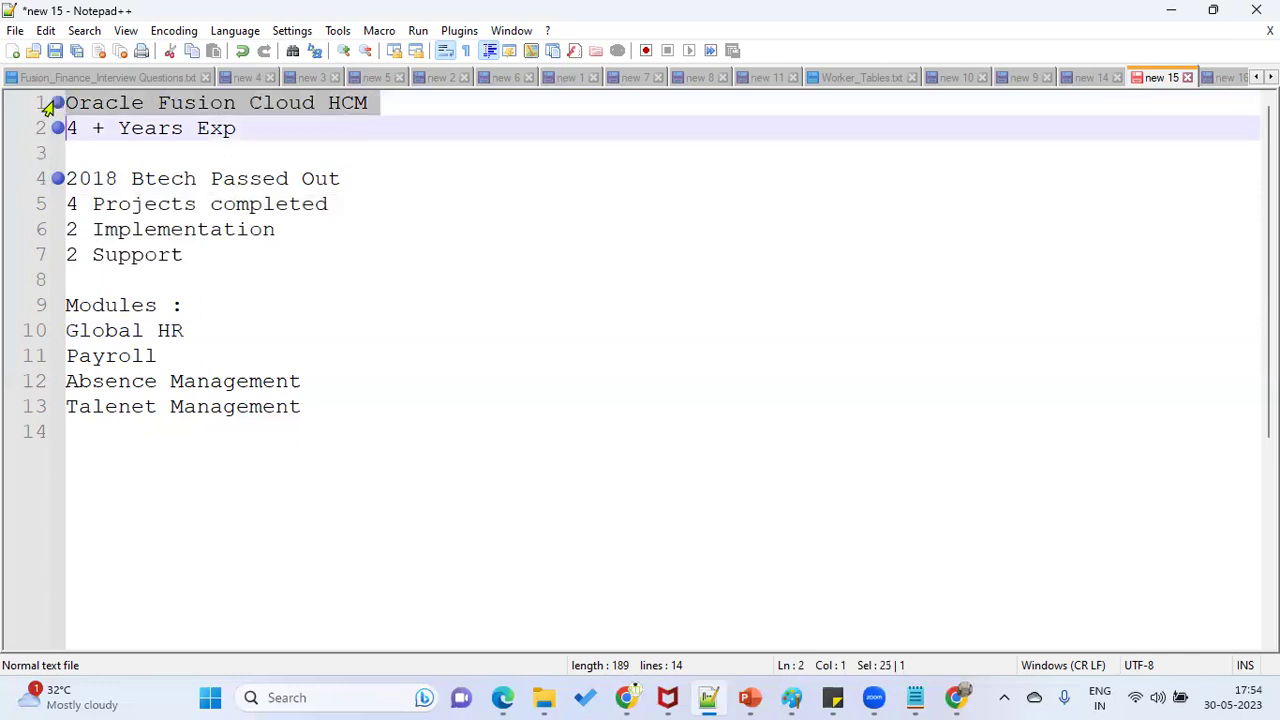
{"action": "left_click", "coordinate": [56, 208]}
{"action": "left_click", "coordinate": [56, 231]}
{"action": "left_click", "coordinate": [50, 256]}
{"action": "left_click", "coordinate": [55, 307]}
{"action": "left_click", "coordinate": [355, 286]}
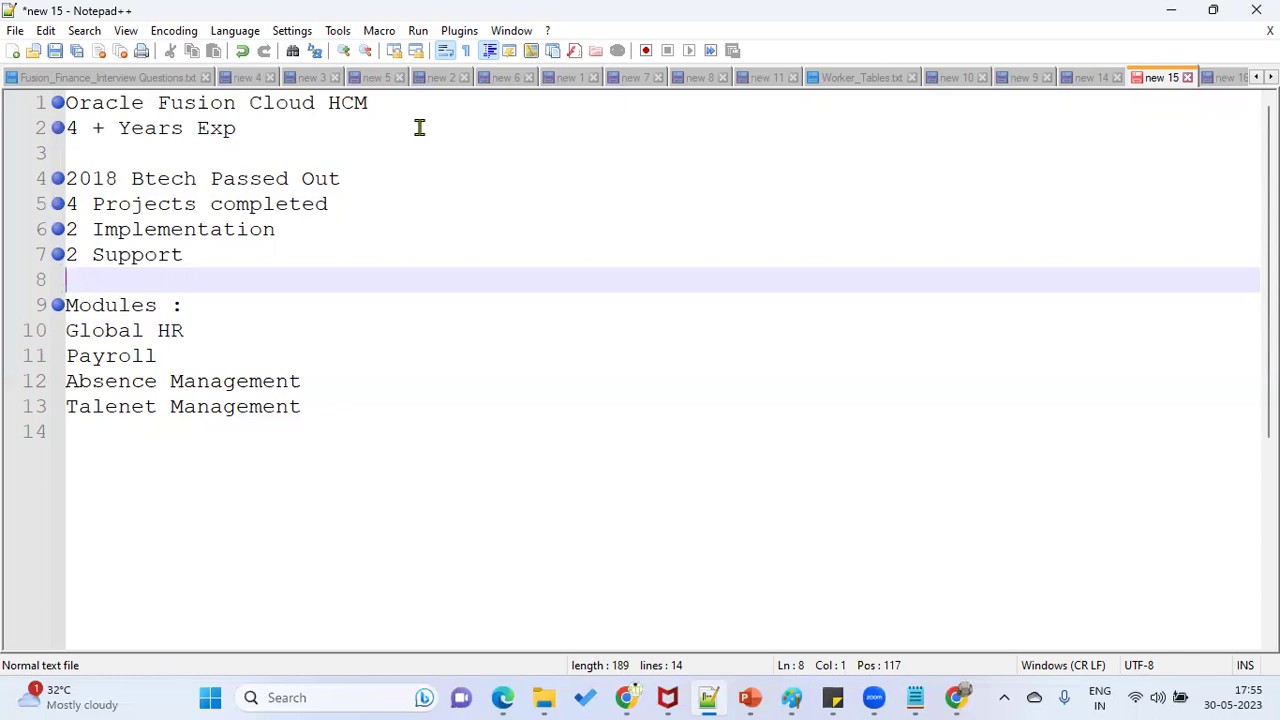
{"action": "left_click_drag", "start_coordinate": [340, 408], "coordinate": [14, 333]}
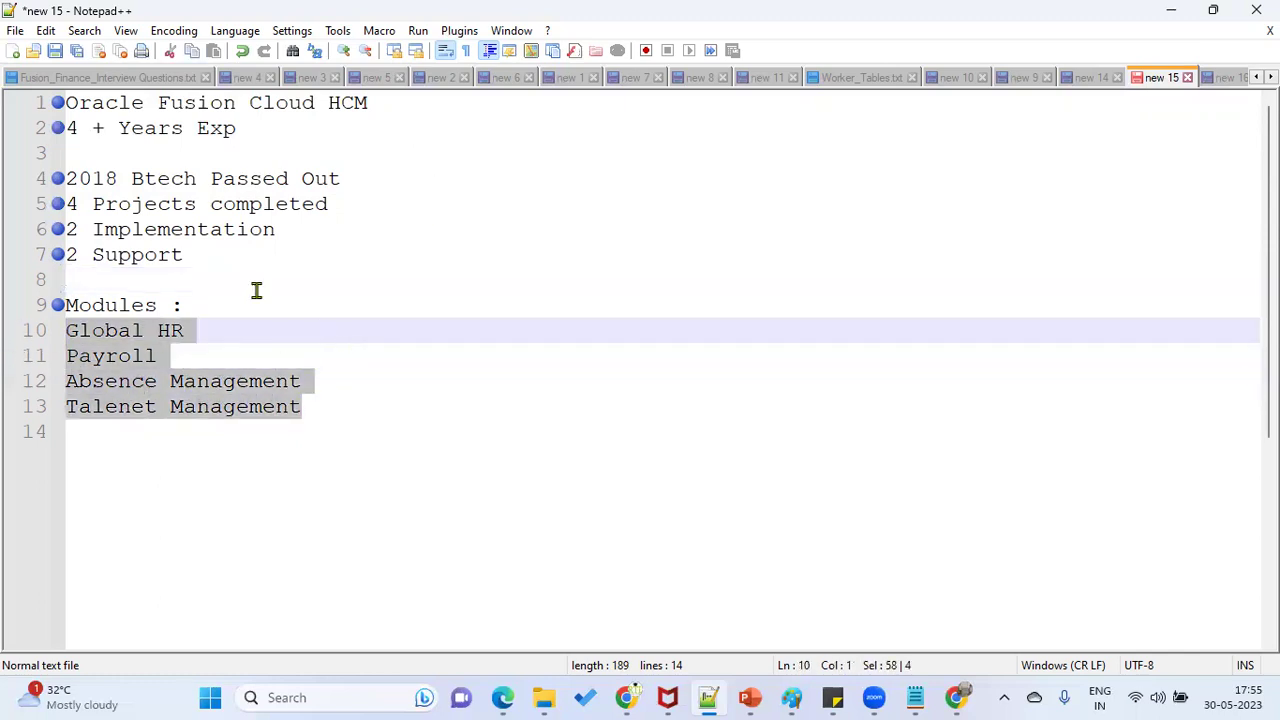
{"action": "left_click_drag", "start_coordinate": [226, 252], "coordinate": [11, 265]}
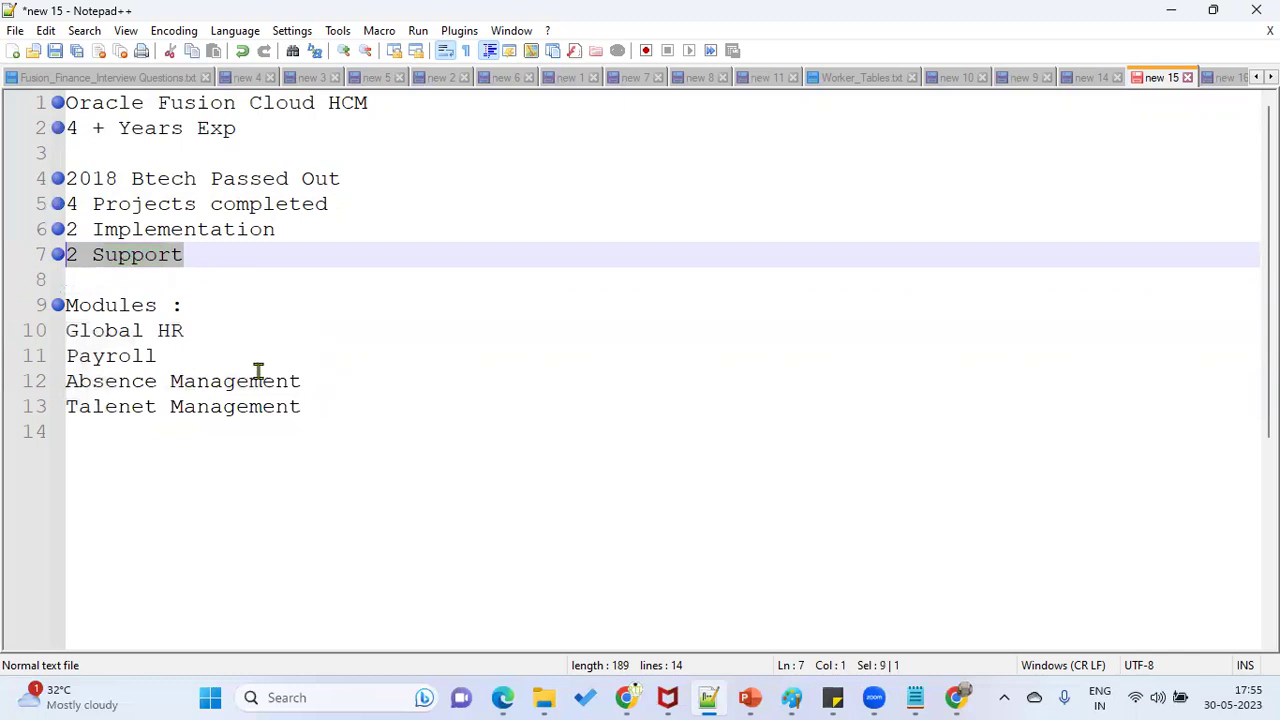
{"action": "left_click_drag", "start_coordinate": [306, 381], "coordinate": [11, 383]}
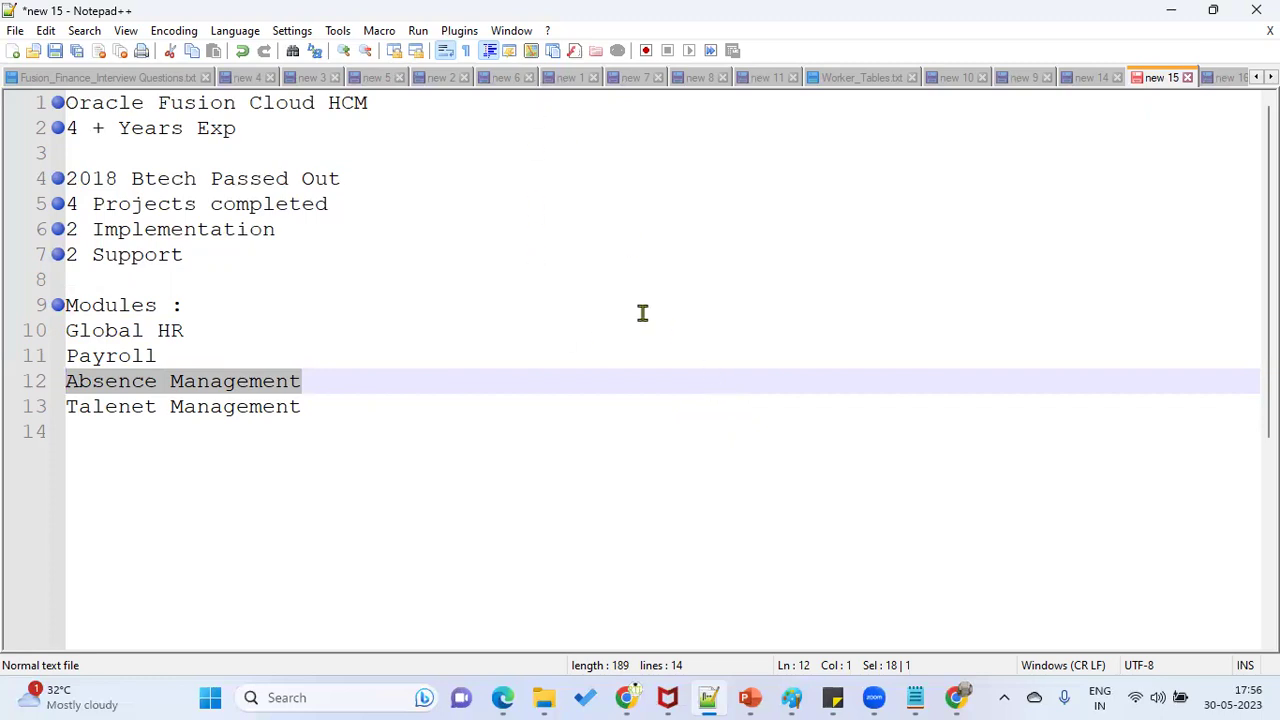
{"action": "left_click_drag", "start_coordinate": [345, 183], "coordinate": [57, 177]}
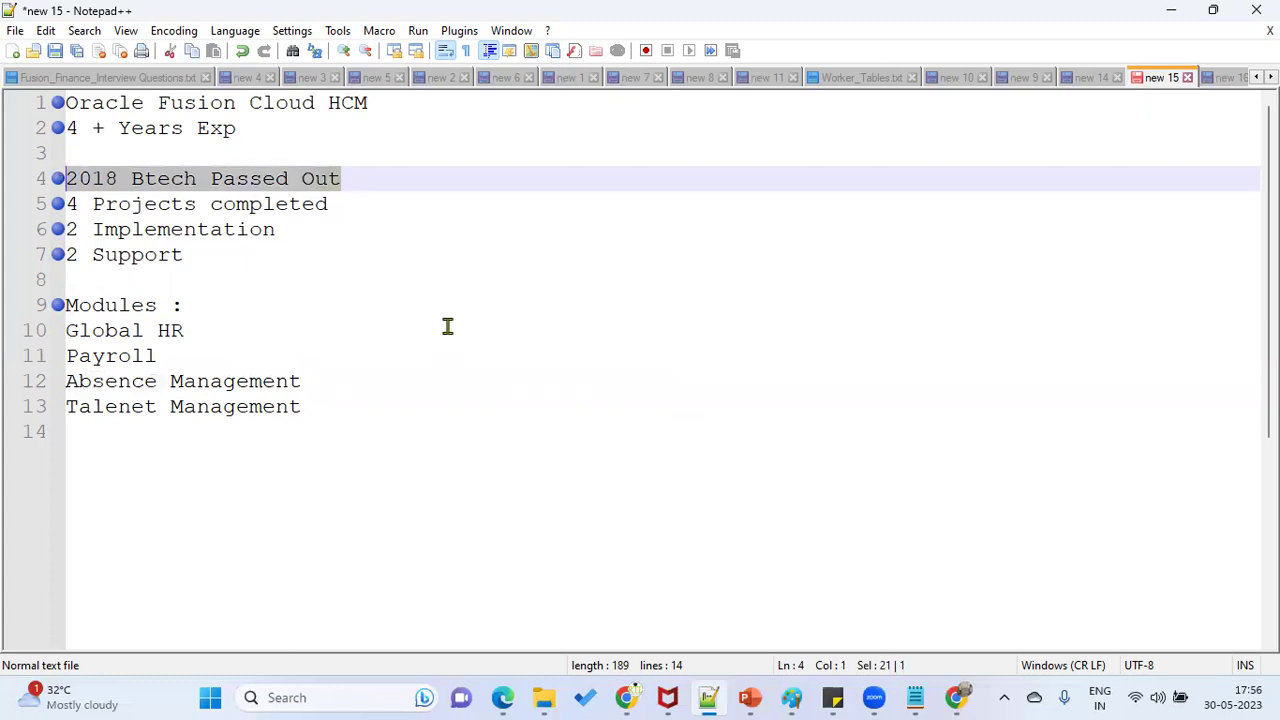
Step: Below line 4 ('2018 Btech Passed Out'), add the lines '1 Years HR Recruiter' and '2019 Started'
{"action": "left_click", "coordinate": [377, 181]}
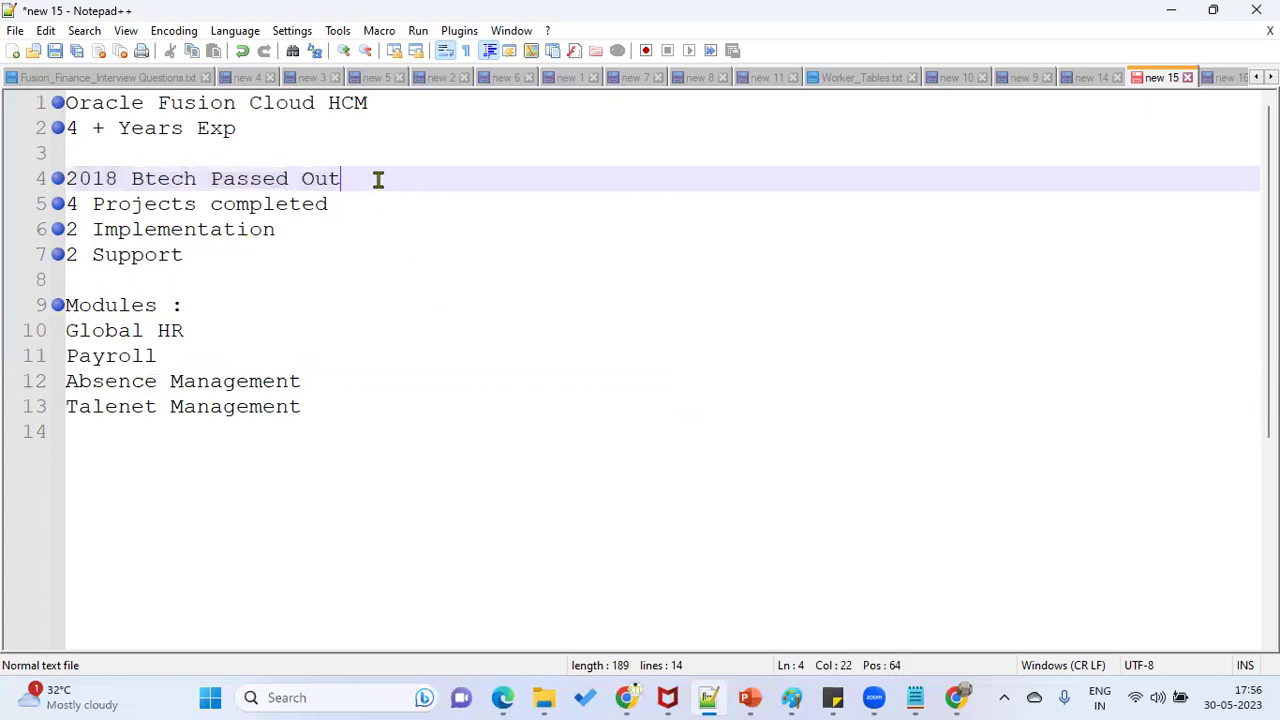
{"action": "key", "text": "Return"}
{"action": "type", "text": "3 Yea"}
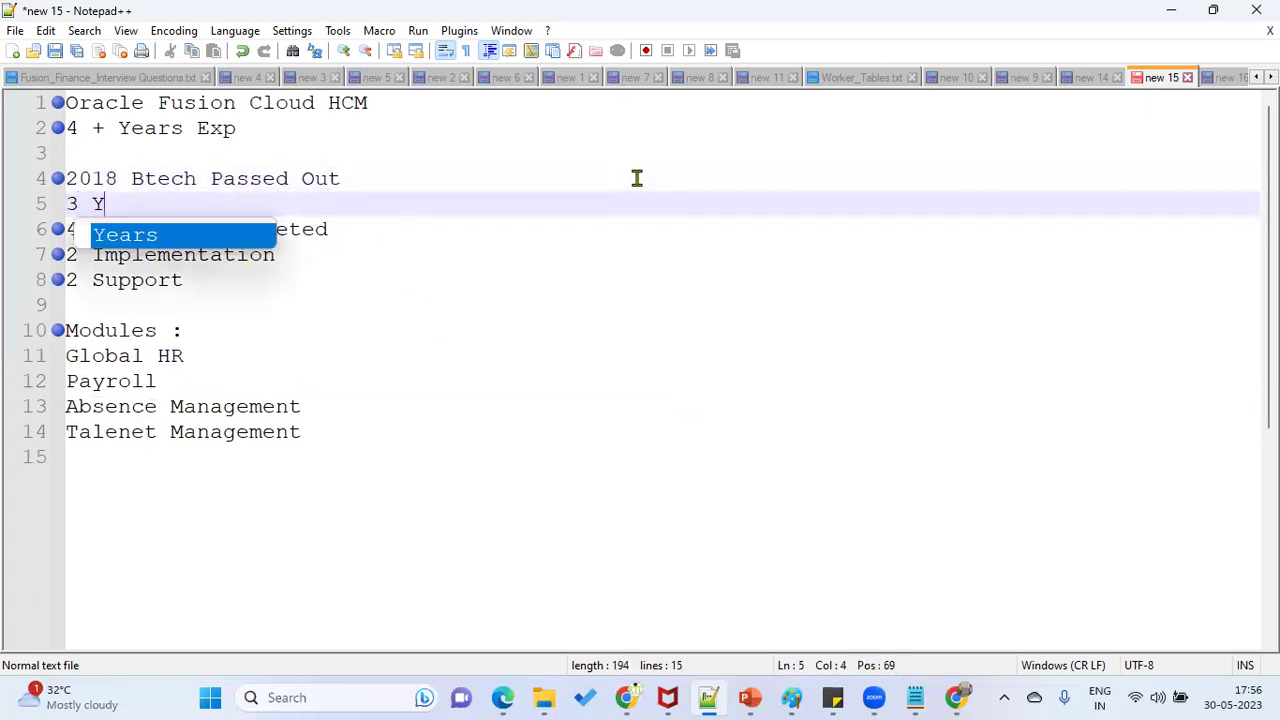
{"action": "key", "text": "BackSpace"}
{"action": "key", "text": "BackSpace"}
{"action": "key", "text": "BackSpace"}
{"action": "key", "text": "BackSpace"}
{"action": "key", "text": "BackSpace"}
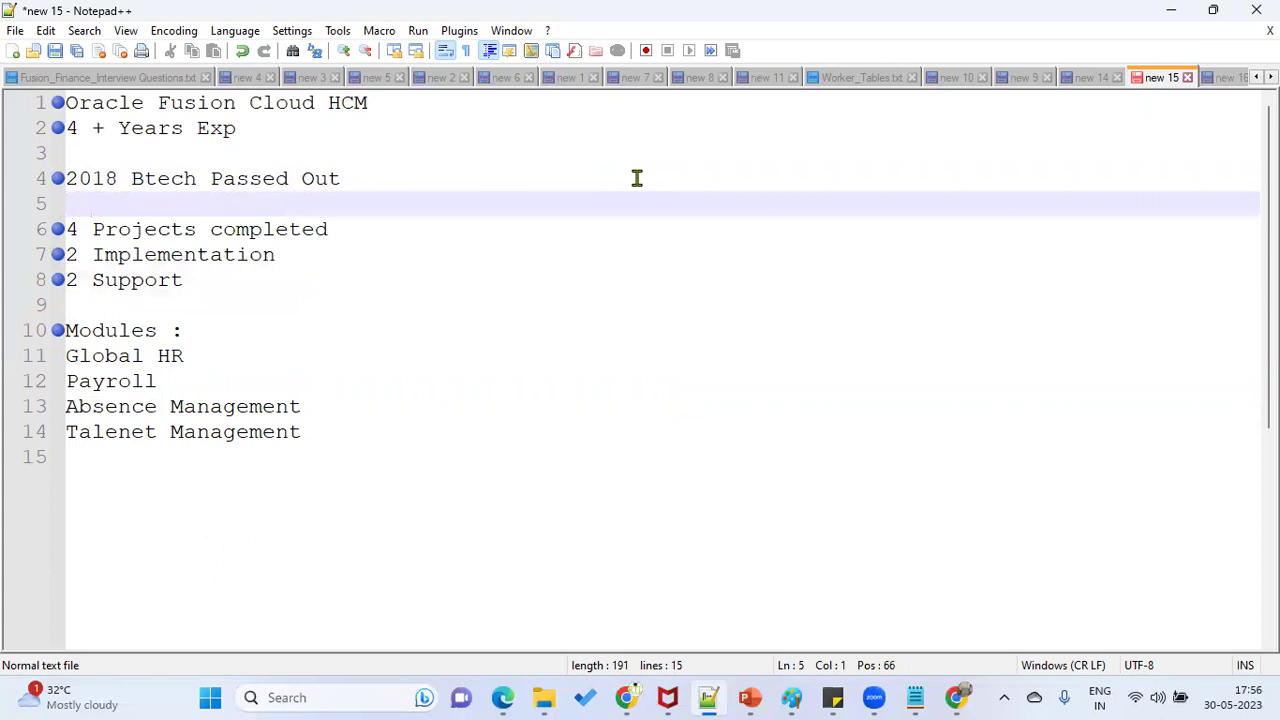
{"action": "type", "text": "1 Years "}
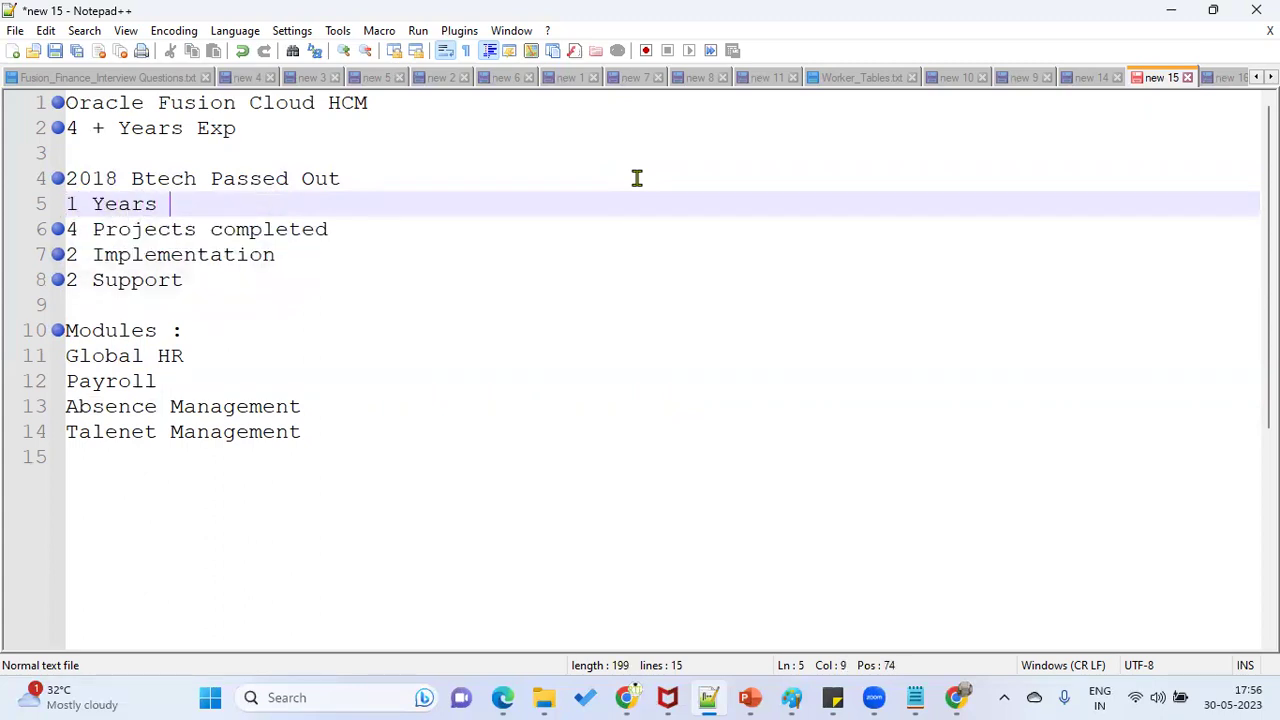
{"action": "type", "text": "HR"}
{"action": "key", "text": "BackSpace"}
{"action": "type", "text": "HR Recruiter"}
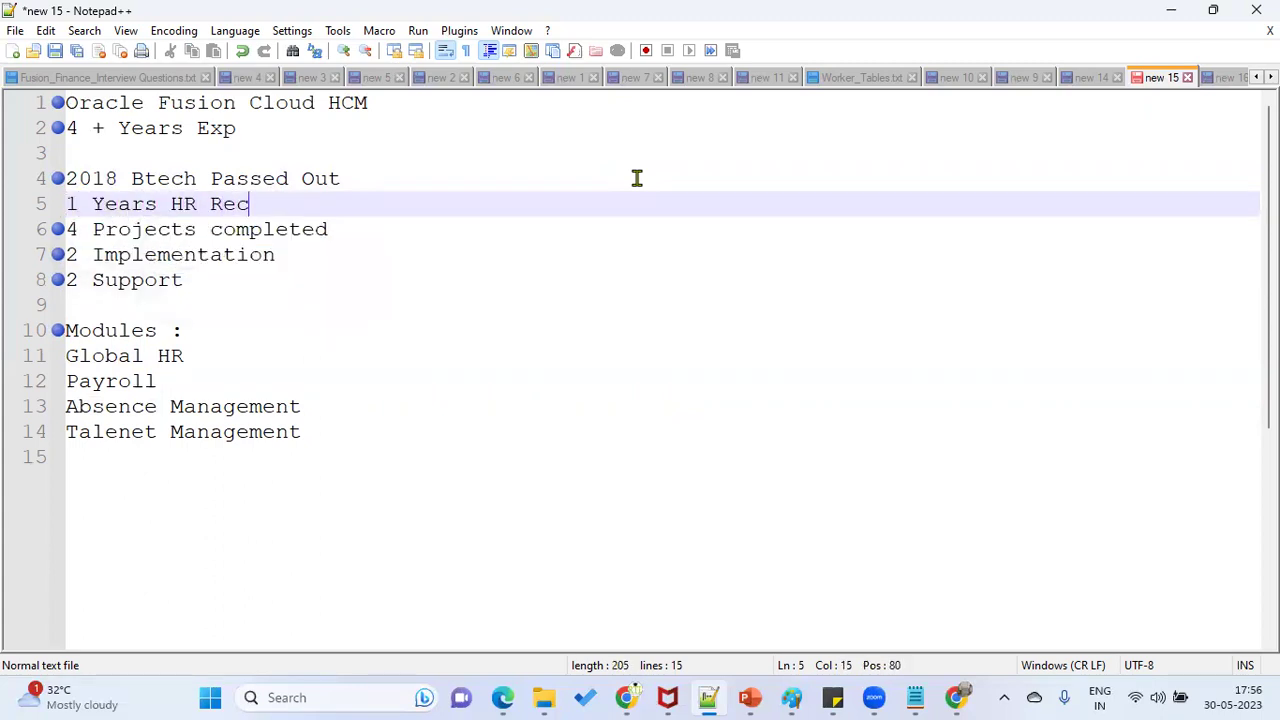
{"action": "key", "text": "Return"}
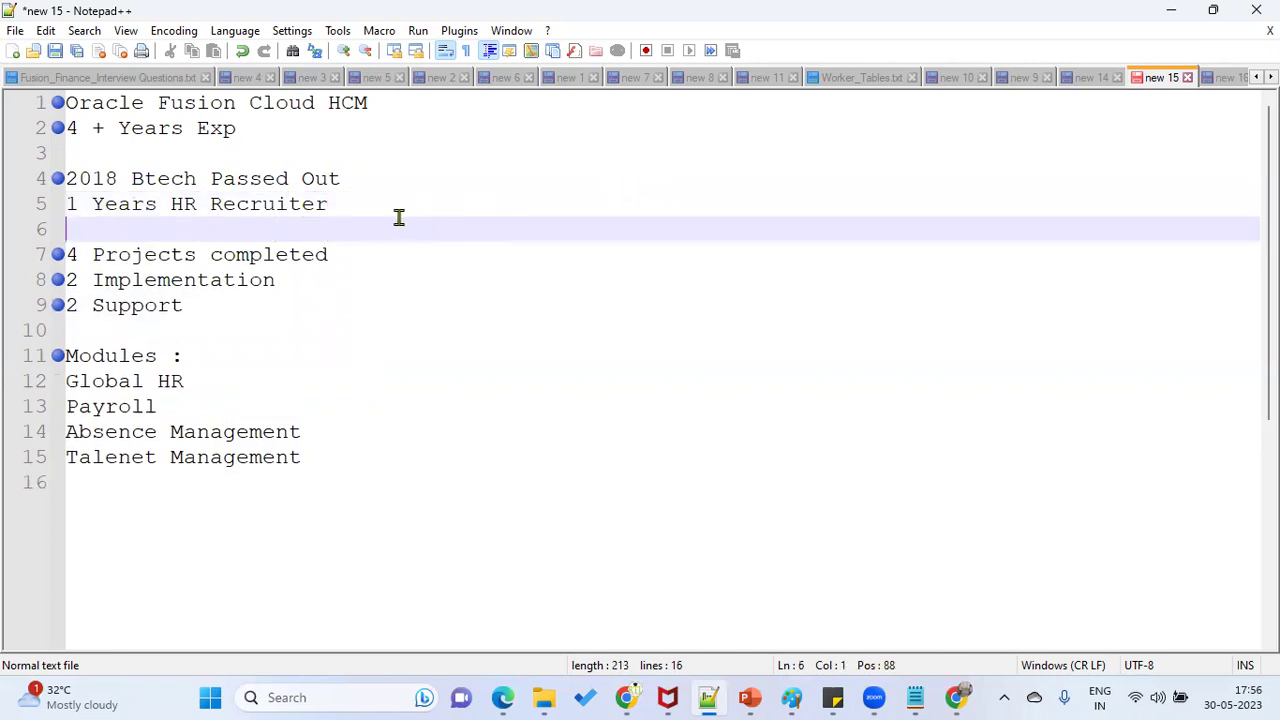
{"action": "type", "text": "2019 Started"}
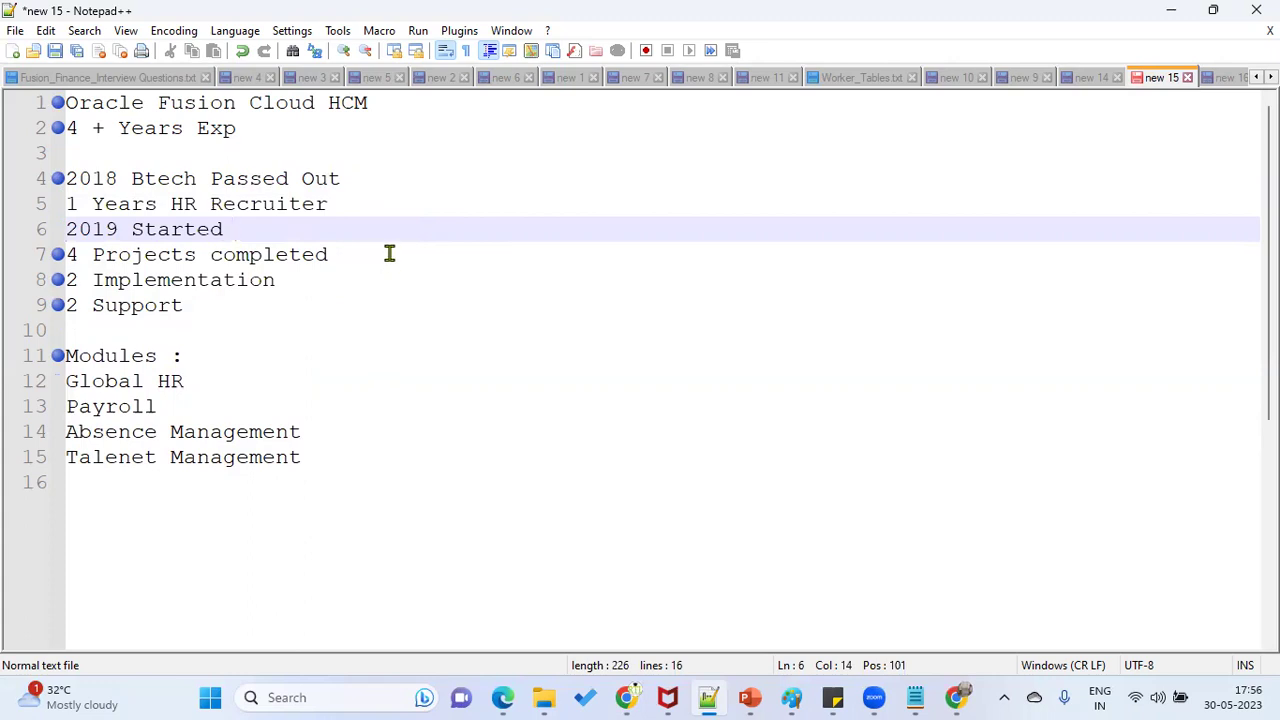
Step: Select the '2018 Btech Passed Out' line
{"action": "left_click", "coordinate": [355, 187]}
{"action": "key", "text": "shift+Home"}
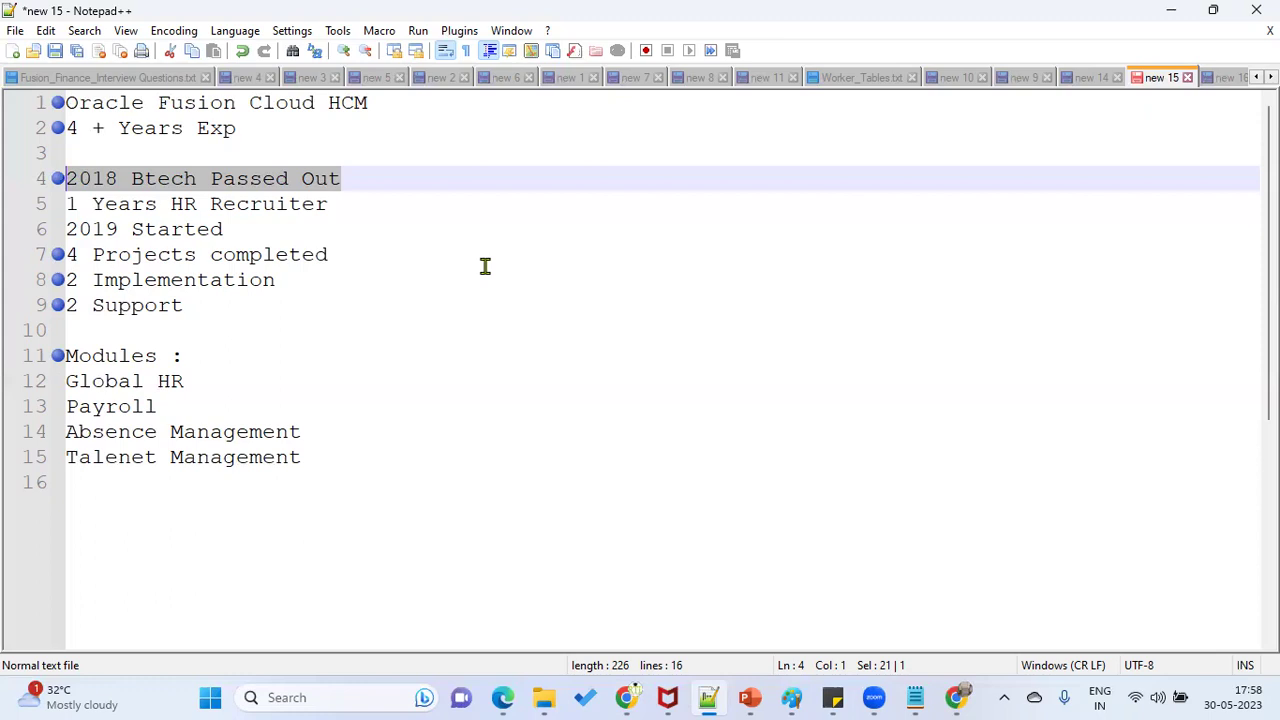
{"action": "left_click", "coordinate": [628, 697]}
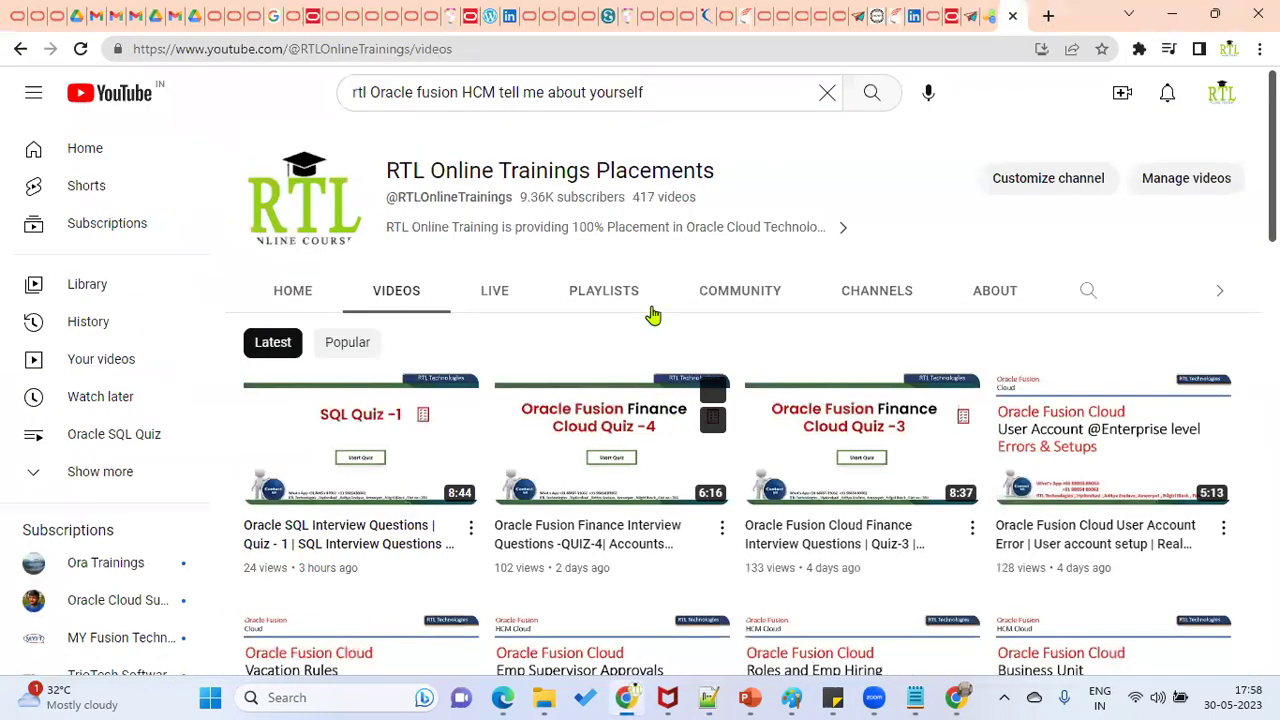